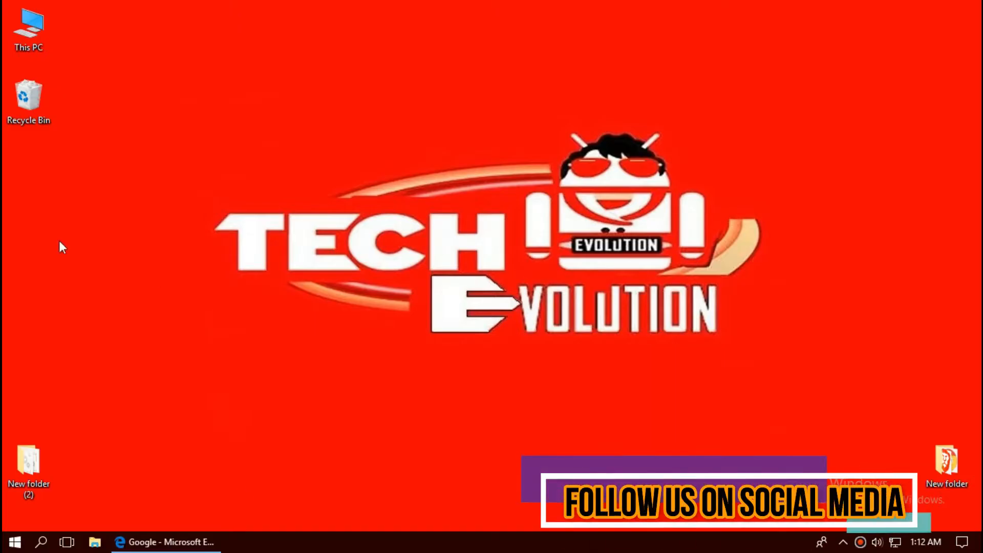
# Search Google for xinput1_3.dll, open the DLL-files.com result and highlight the 64-bit 9.18.944.0 entry
pyautogui.click(168, 541)
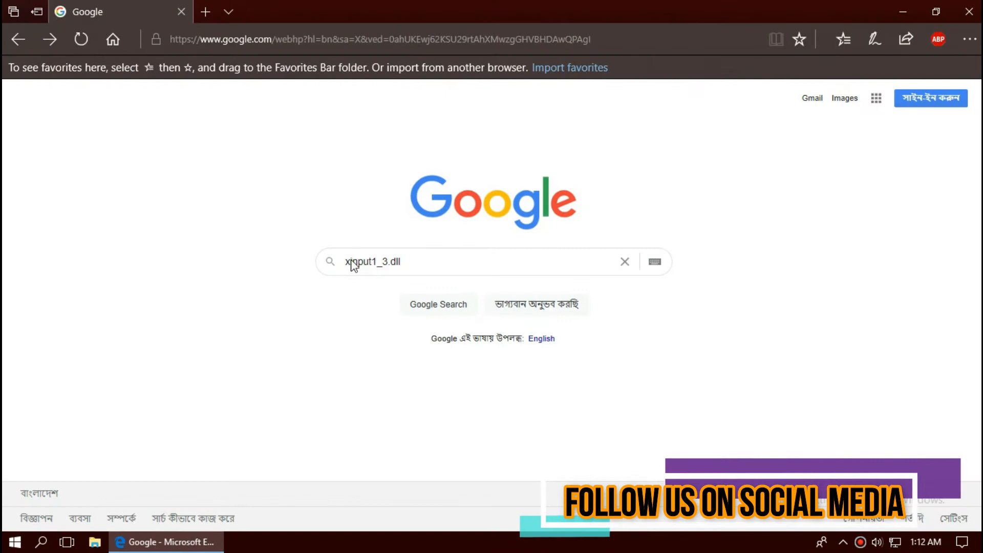
pyautogui.click(437, 261)
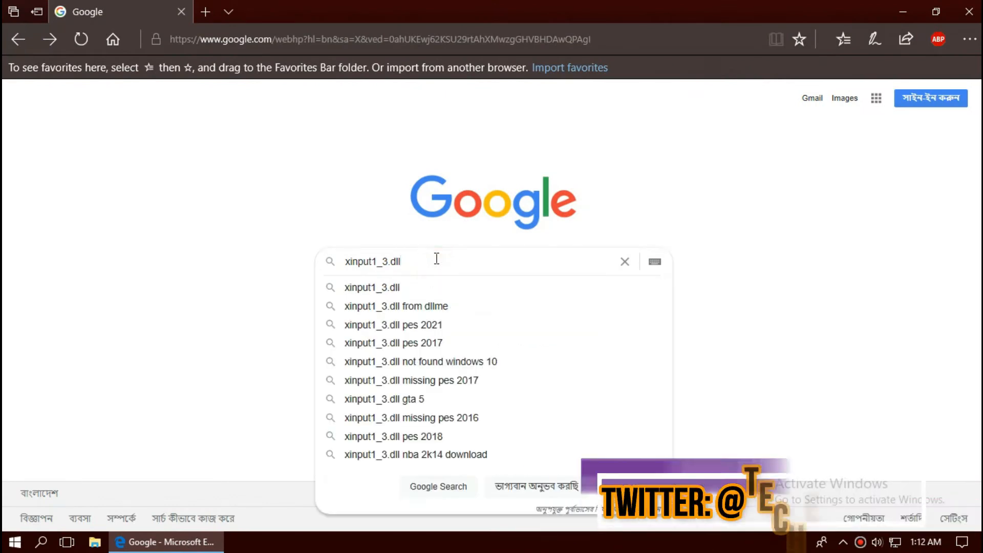
pyautogui.press('Return')
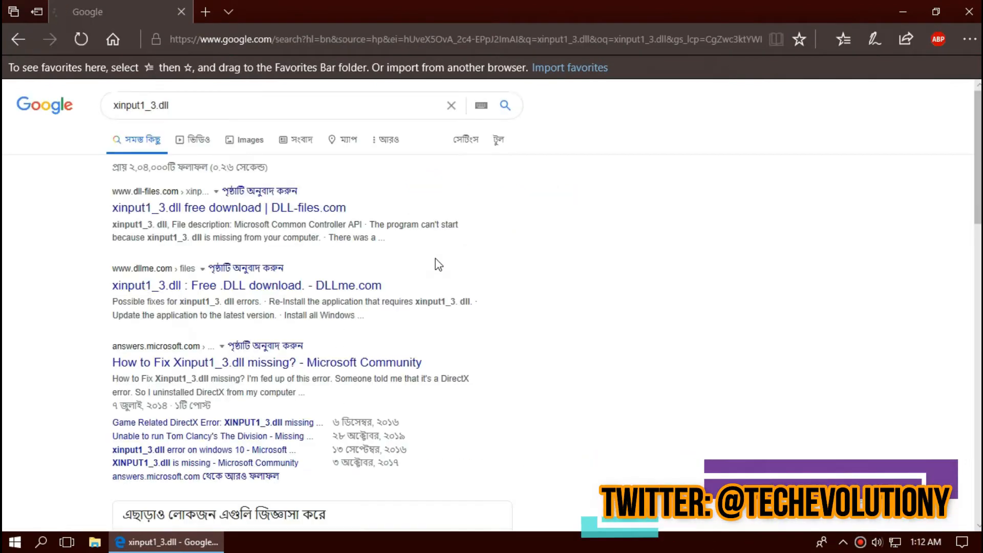
pyautogui.click(275, 207)
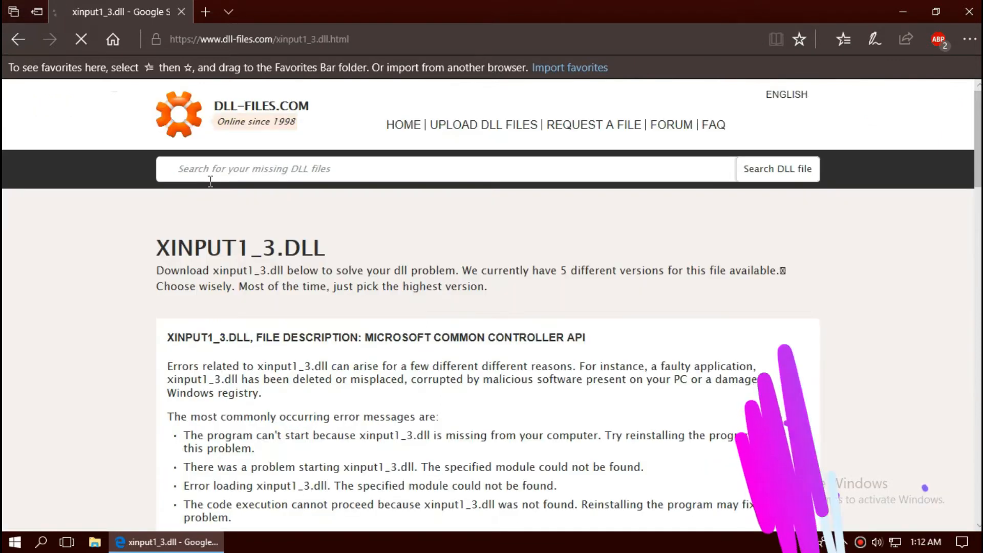
pyautogui.click(255, 38)
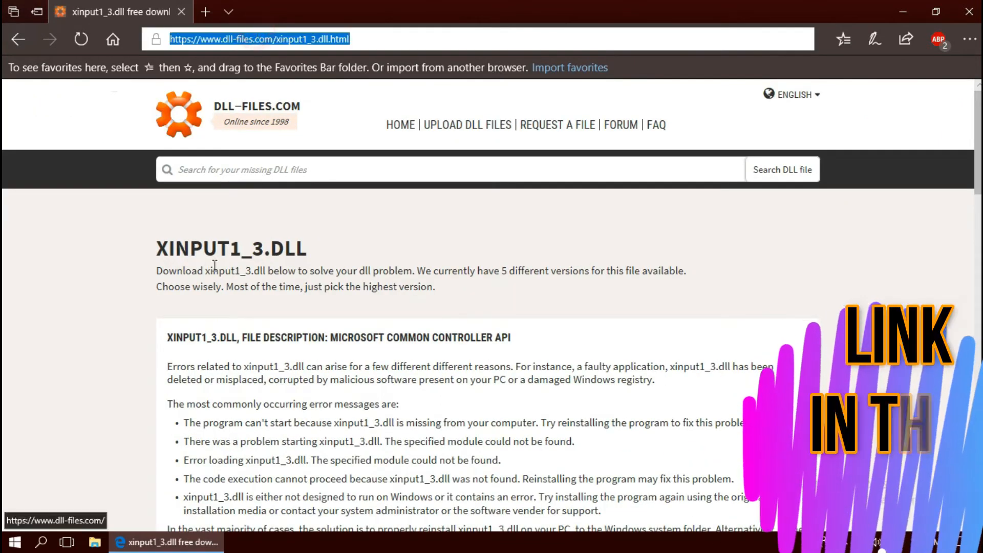
pyautogui.scroll(-4, 615, 261)
pyautogui.scroll(-3, 615, 262)
pyautogui.moveTo(274, 331); pyautogui.dragTo(200, 330)
pyautogui.scroll(-2, 275, 331)
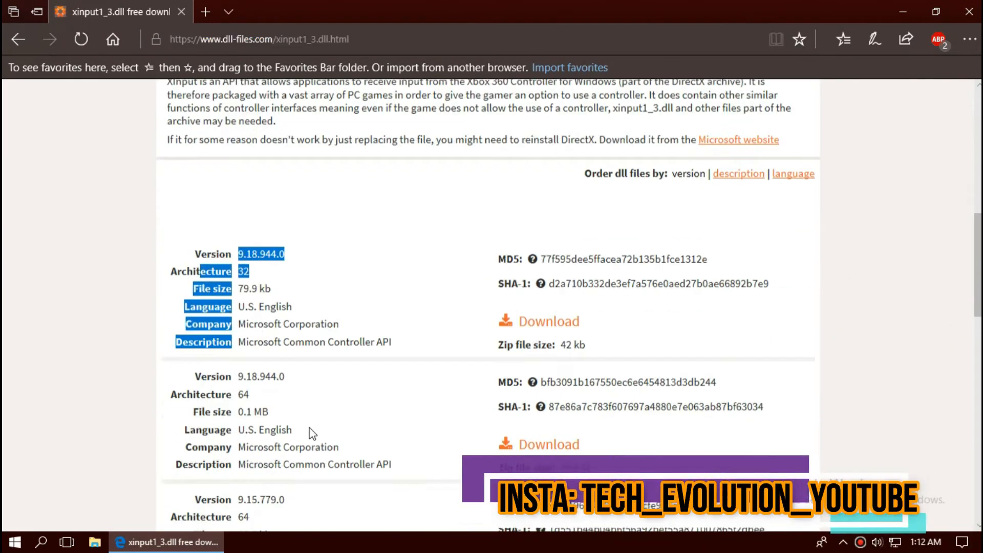
pyautogui.moveTo(268, 322); pyautogui.dragTo(212, 317)
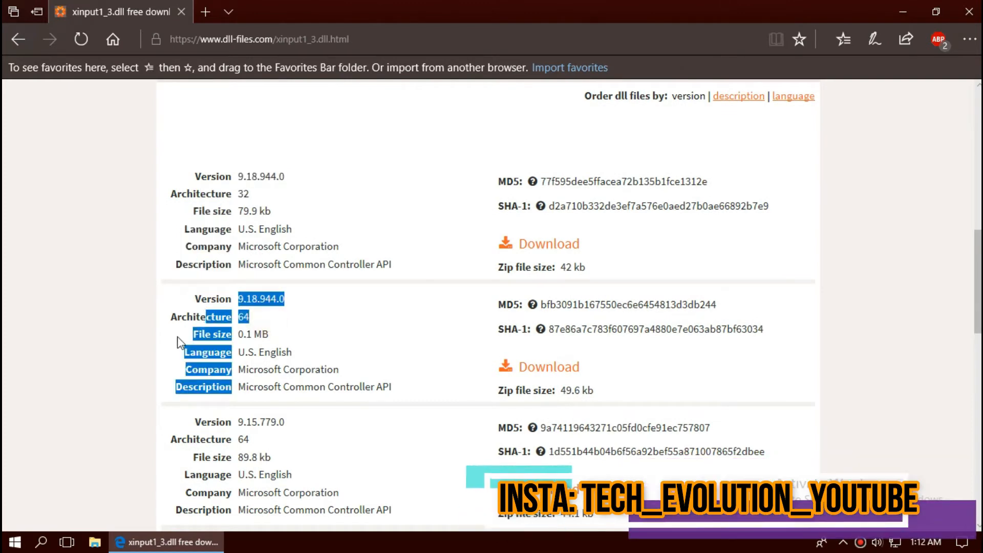
# Launch System Information from Start, confirm System Type reads x64-based PC, then minimize it
pyautogui.click(15, 542)
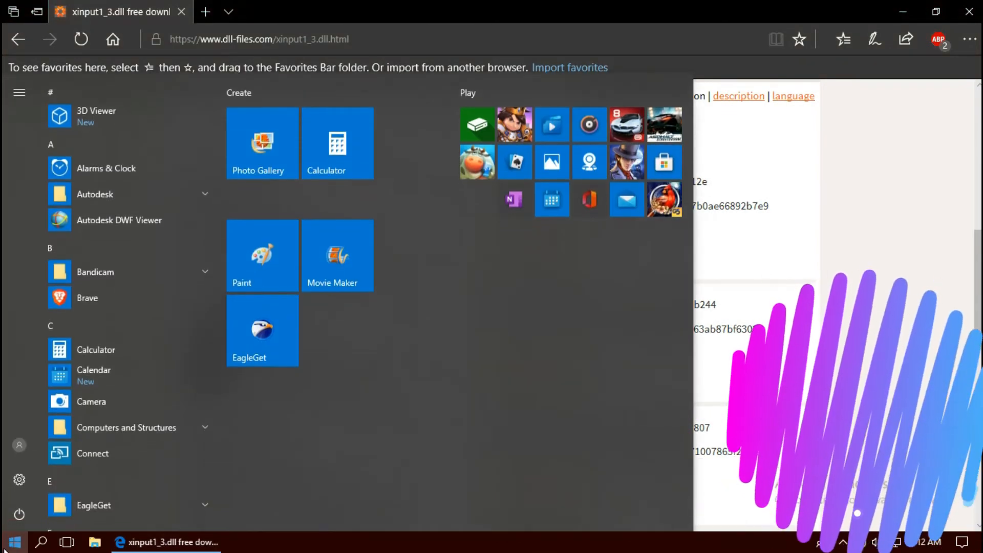
pyautogui.write('sys')
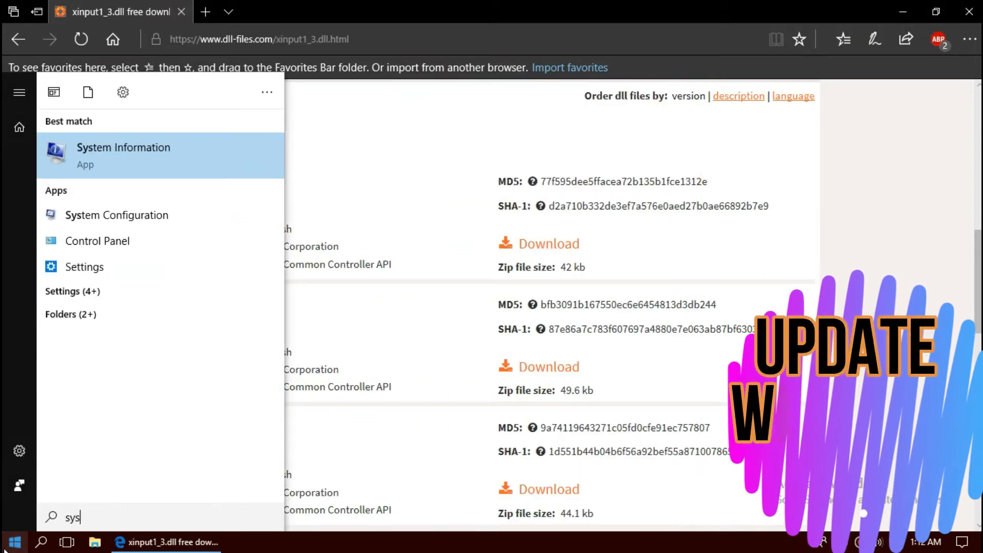
pyautogui.write('tem')
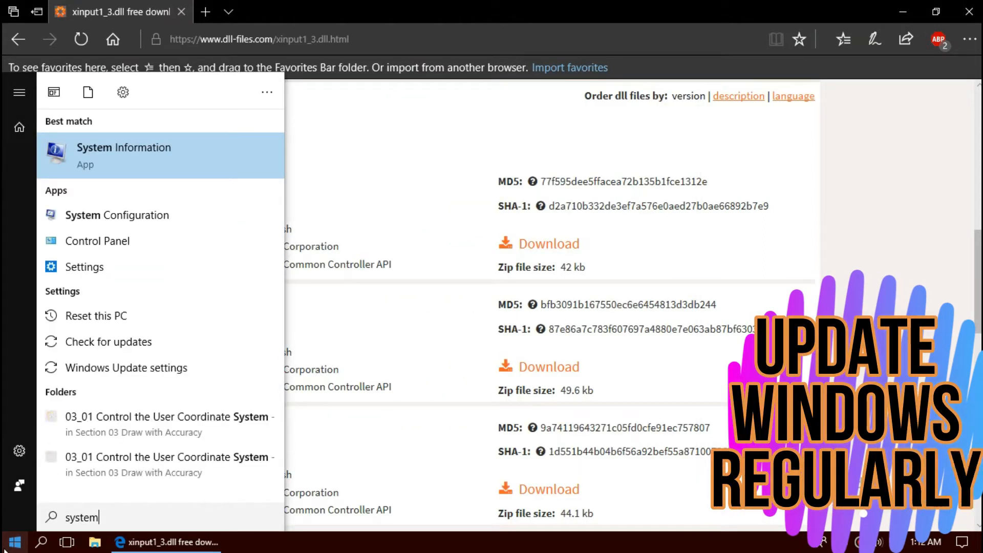
pyautogui.press('Return')
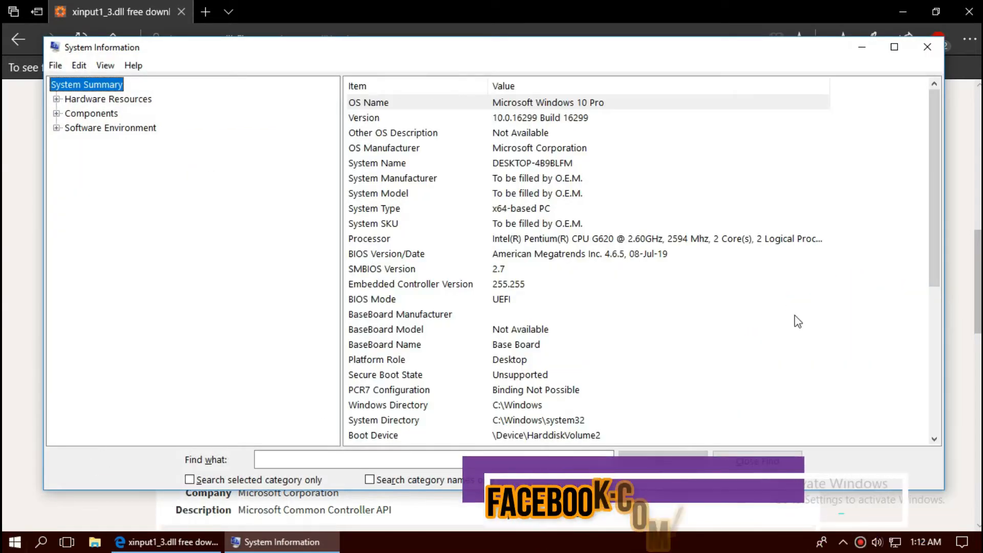
pyautogui.click(541, 209)
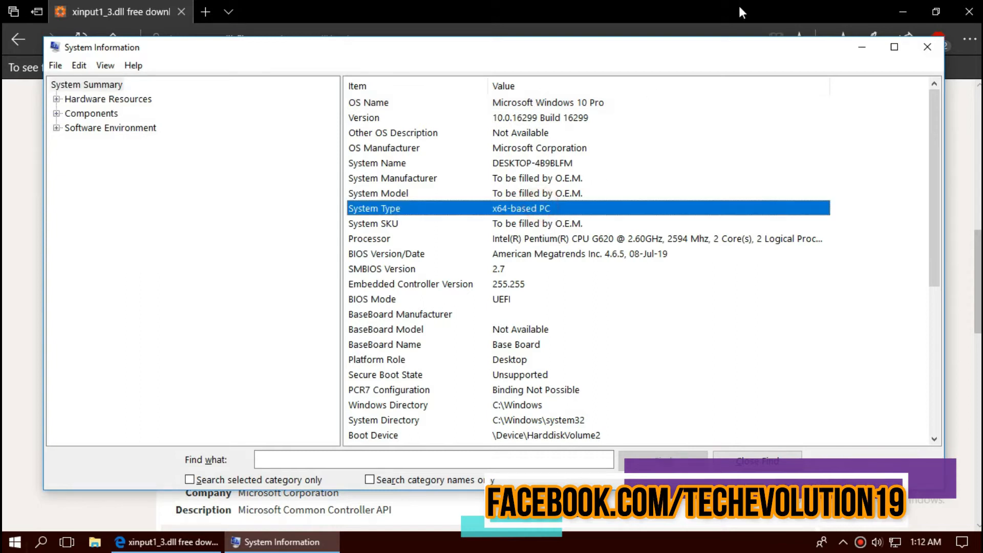
pyautogui.click(858, 48)
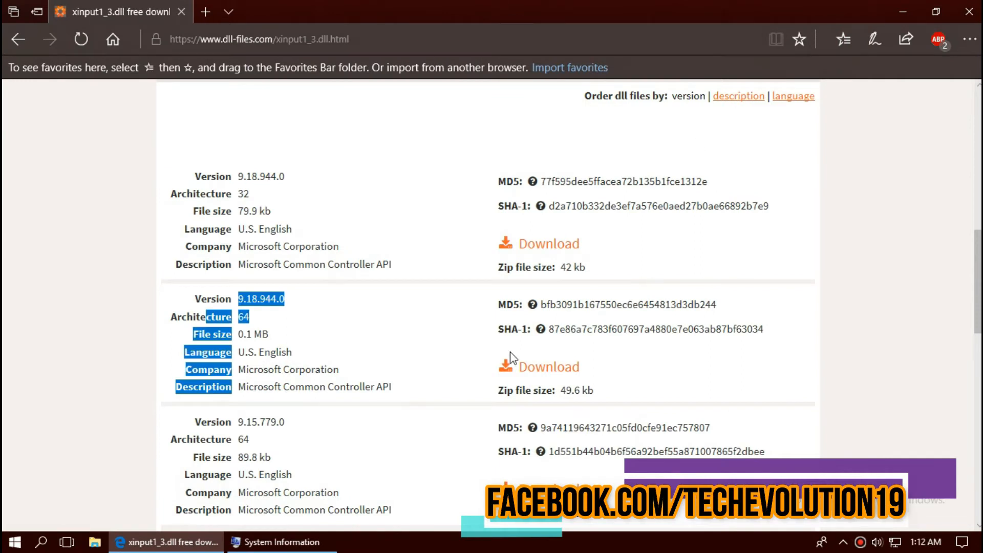
# Download the 64-bit 9.18.944.0 zip, open it in WinRAR and select xinput1_3.dll
pyautogui.click(534, 376)
pyautogui.scroll(-1, 543, 352)
pyautogui.scroll(-2, 543, 352)
pyautogui.scroll(-1, 543, 353)
pyautogui.scroll(-2, 543, 352)
pyautogui.scroll(-1, 542, 352)
pyautogui.scroll(-2, 544, 347)
pyautogui.scroll(4, 545, 347)
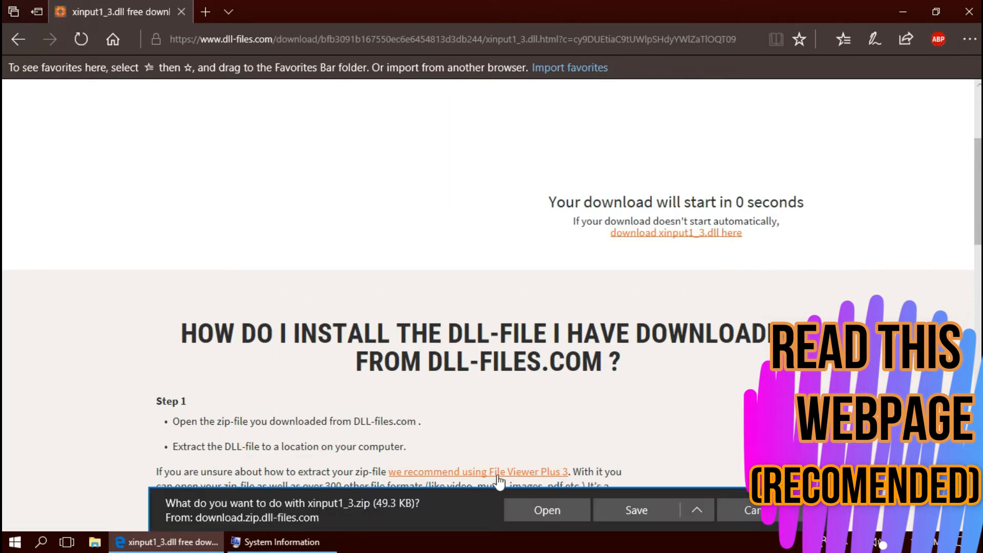
pyautogui.click(547, 510)
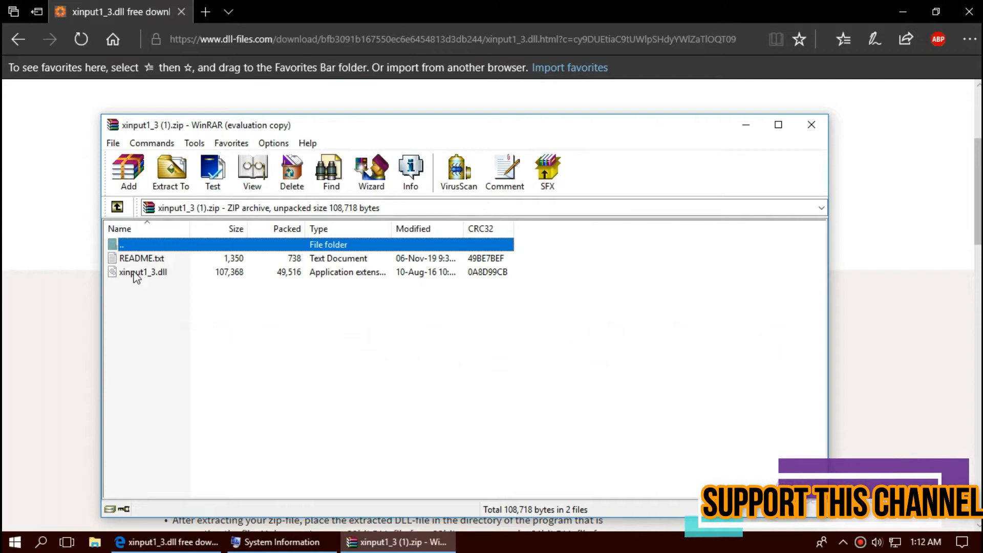
pyautogui.click(136, 275)
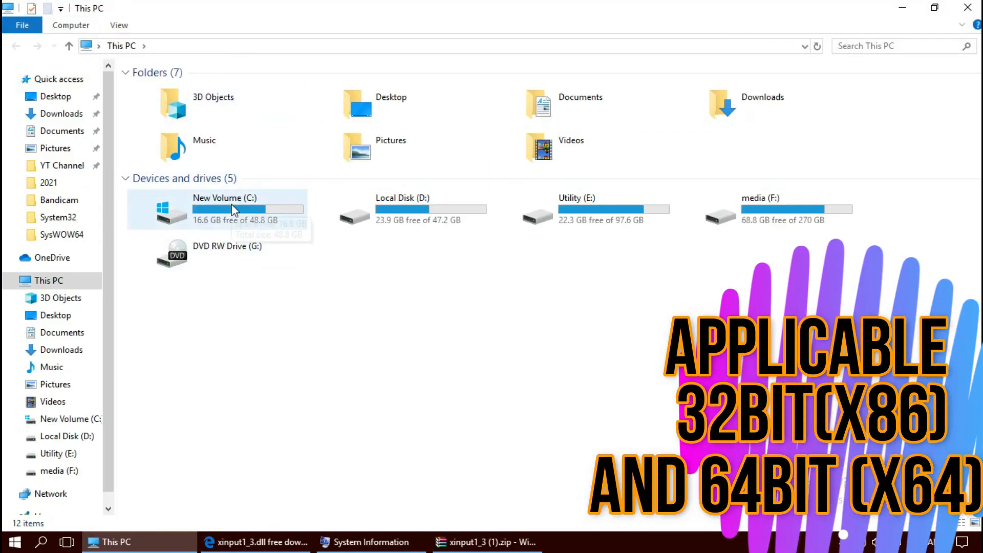
# Browse to C:\Windows\System32 in File Explorer
pyautogui.doubleClick(233, 209)
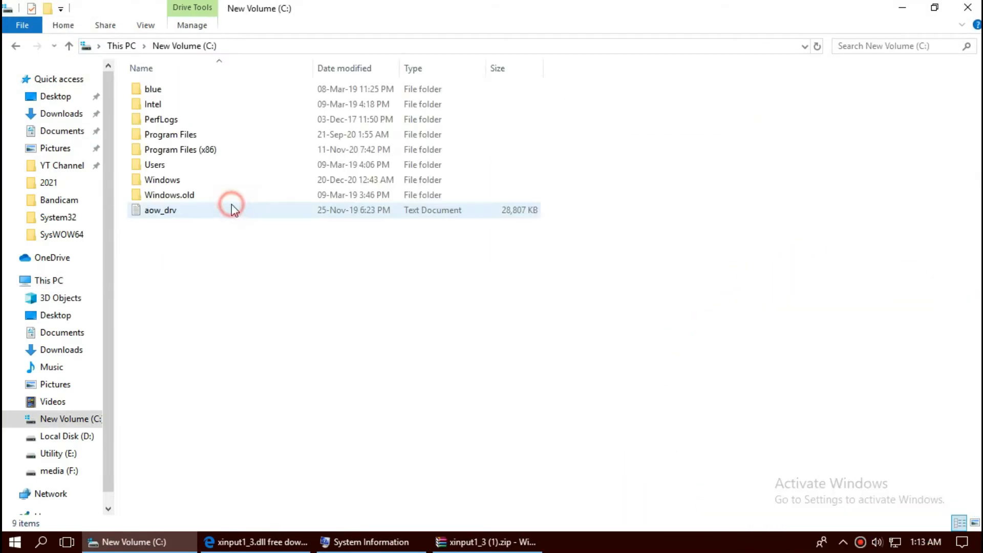
pyautogui.doubleClick(182, 184)
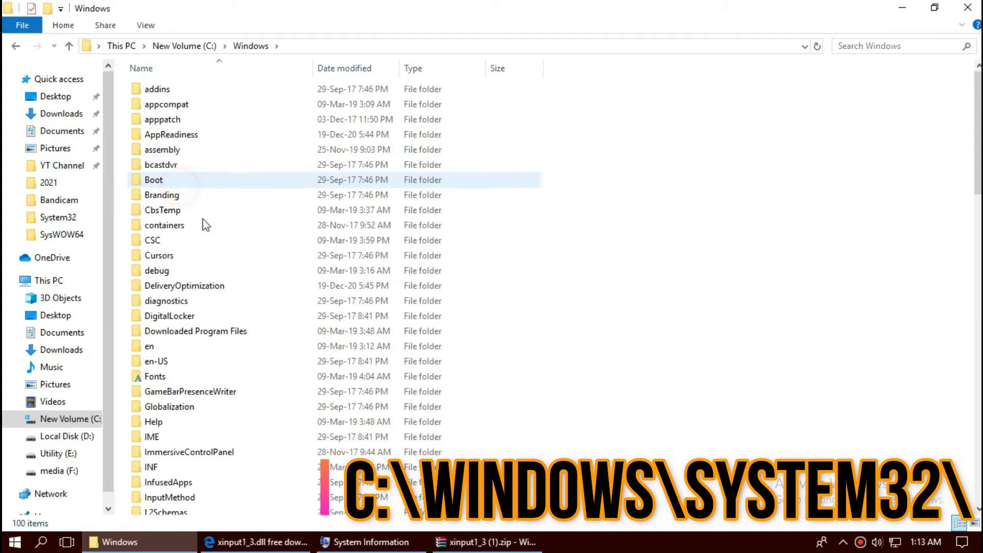
pyautogui.scroll(-2, 347, 336)
pyautogui.scroll(-3, 347, 336)
pyautogui.scroll(-3, 338, 338)
pyautogui.scroll(-4, 299, 353)
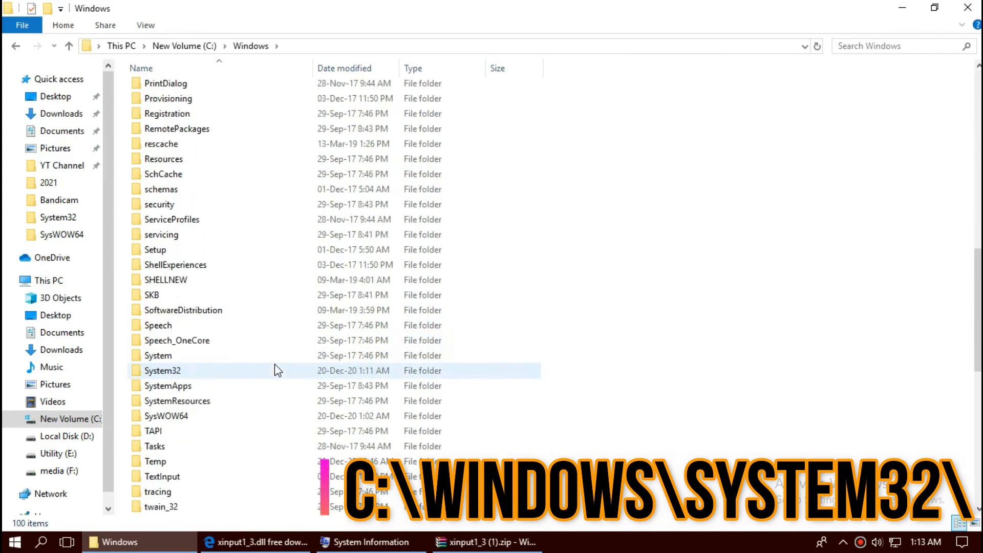
pyautogui.scroll(-2, 277, 370)
pyautogui.scroll(1, 275, 364)
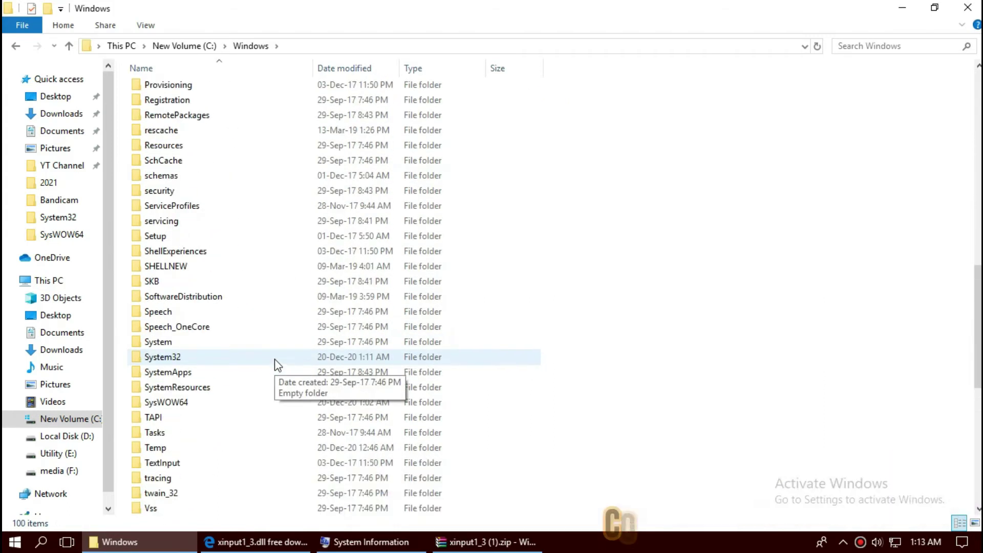
pyautogui.doubleClick(212, 357)
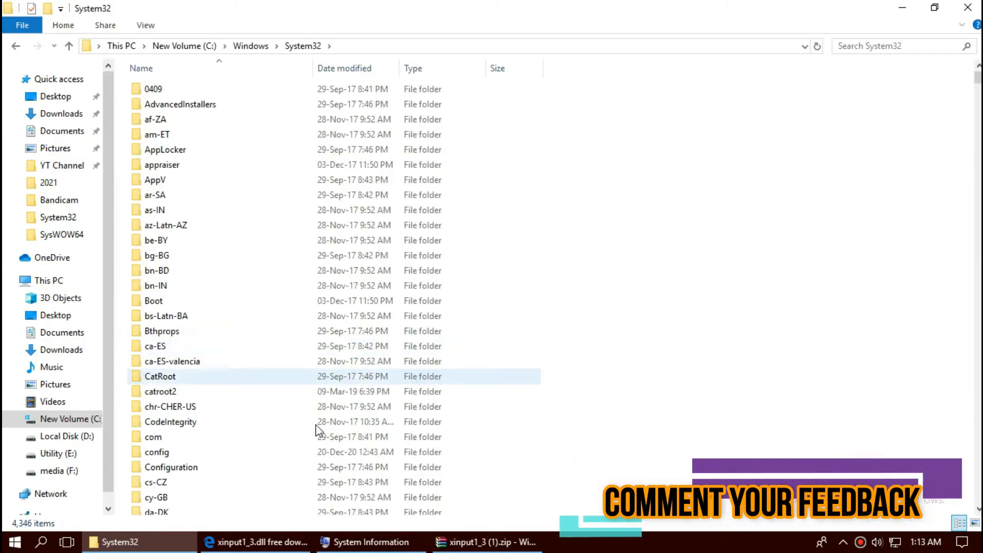
# Drag xinput1_3.dll from WinRAR into System32, replacing with admin permission, then search for xinput1_3
pyautogui.click(500, 543)
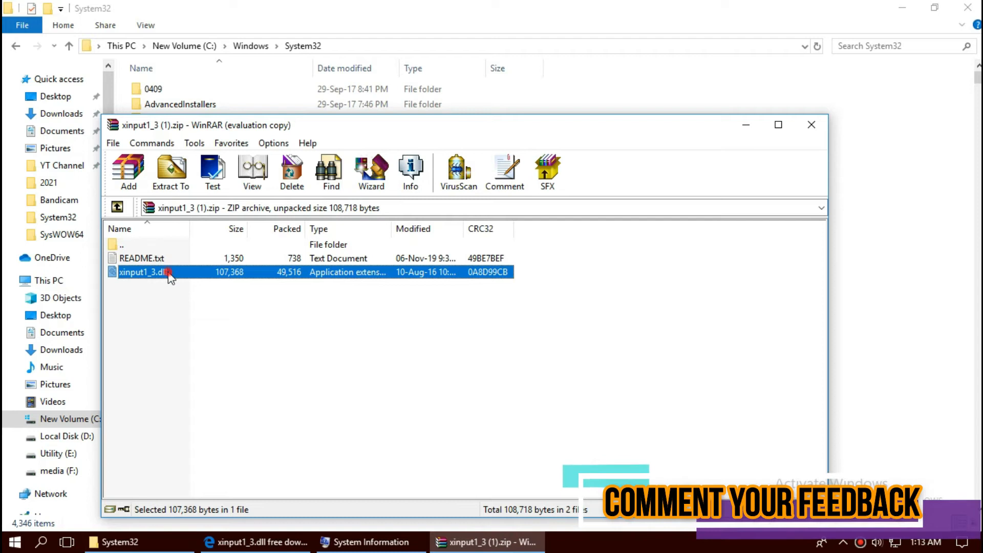
pyautogui.moveTo(171, 274); pyautogui.dragTo(899, 269)
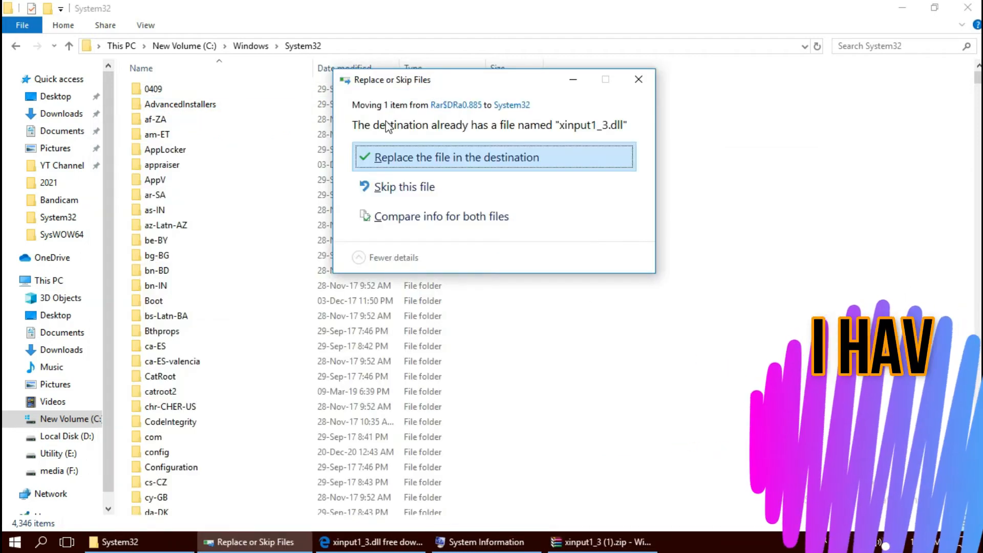
pyautogui.click(436, 158)
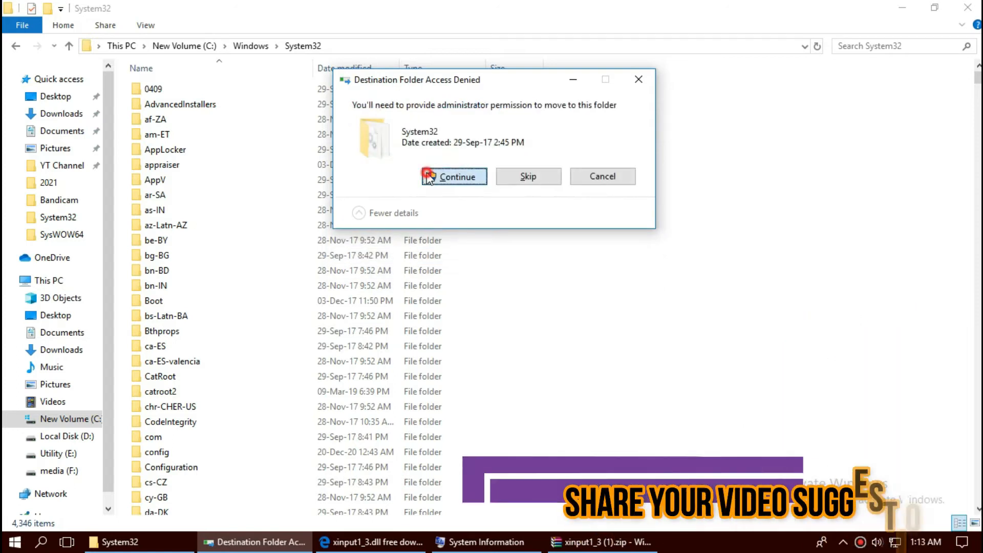
pyautogui.click(454, 176)
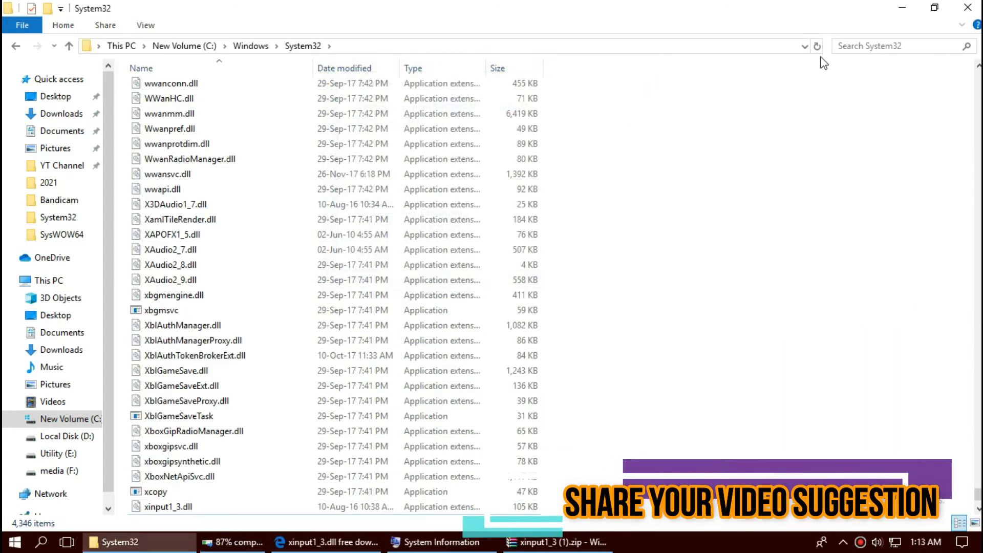
pyautogui.click(860, 48)
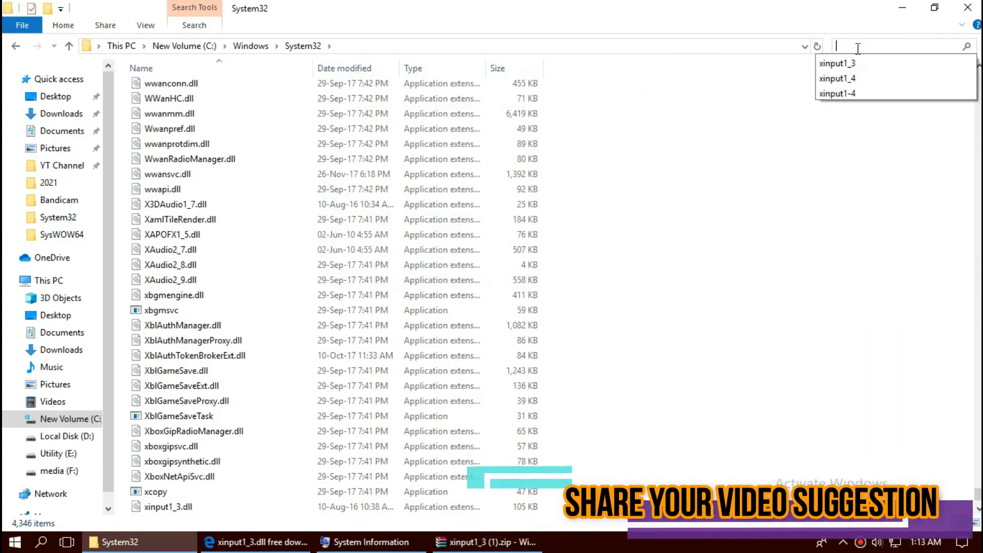
pyautogui.click(855, 64)
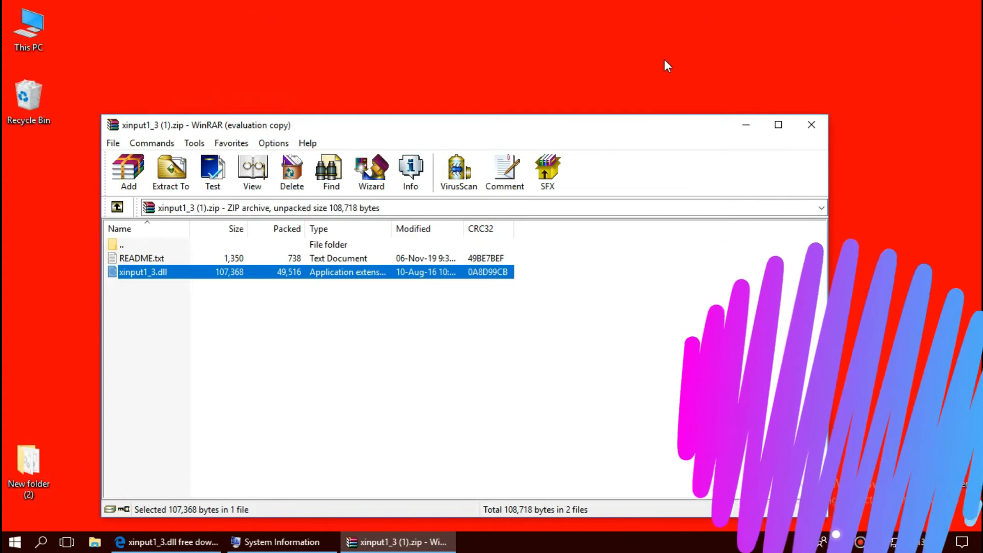
# Browse from This PC to C:\Windows\SysWOW64
pyautogui.click(664, 60)
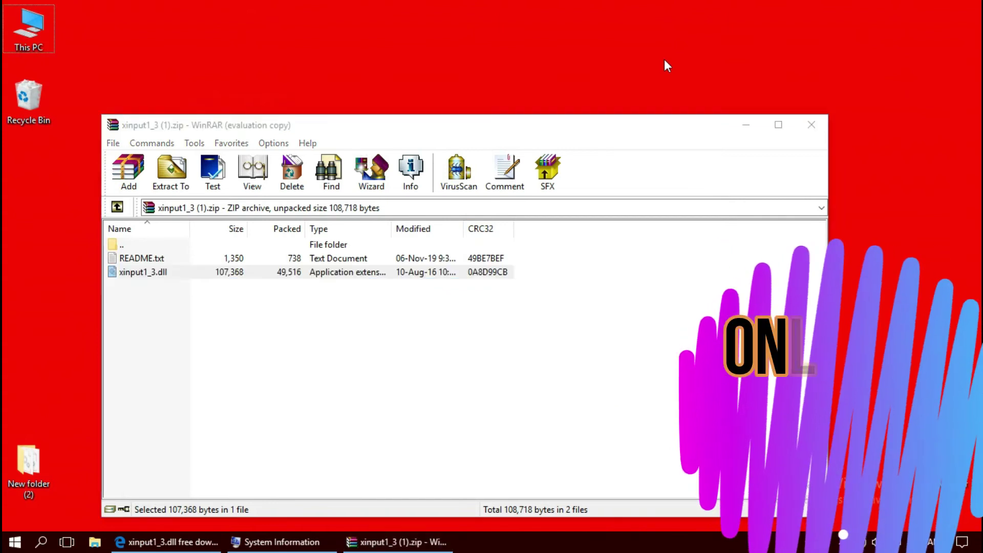
pyautogui.doubleClick(16, 23)
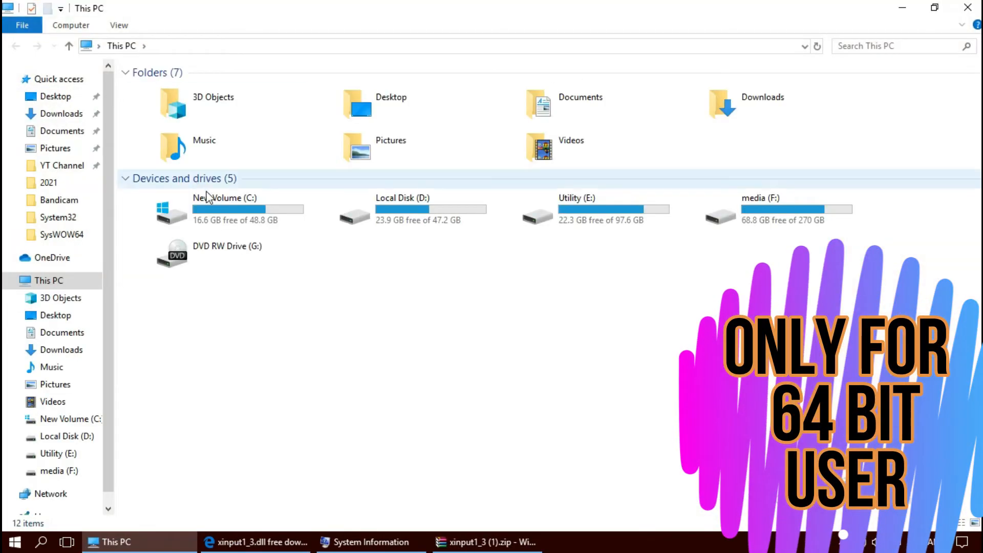
pyautogui.click(206, 202)
pyautogui.doubleClick(207, 202)
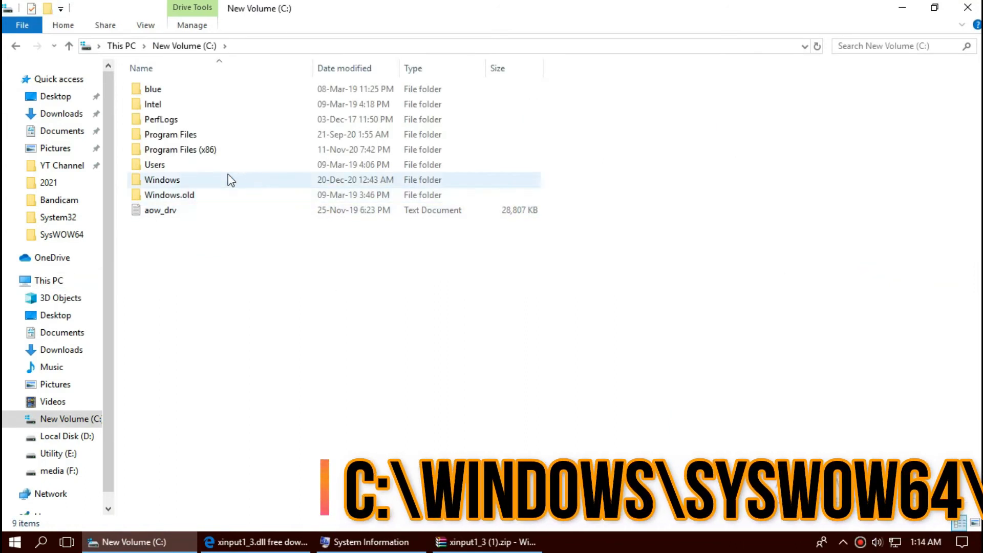
pyautogui.doubleClick(229, 178)
pyautogui.scroll(-10, 525, 305)
pyautogui.scroll(-10, 524, 305)
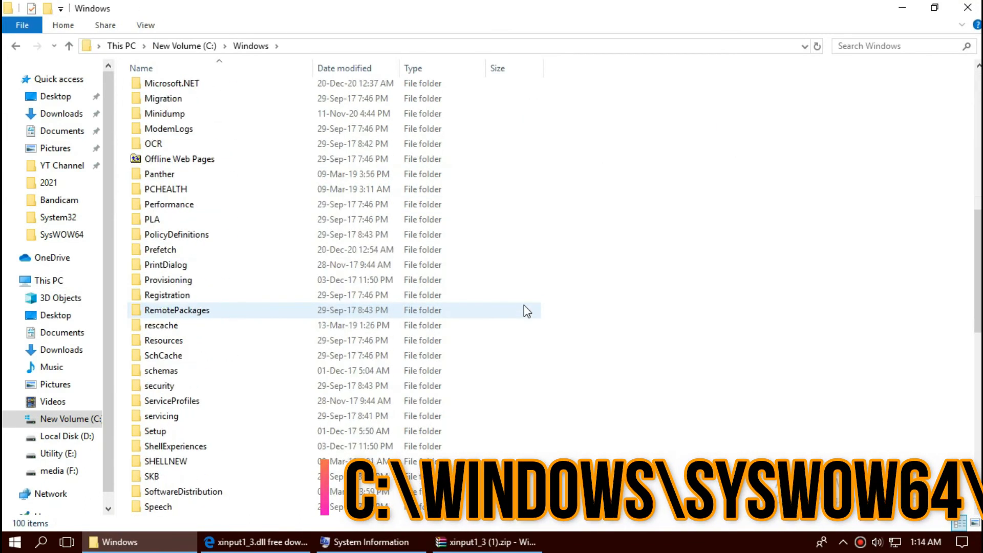
pyautogui.scroll(-5, 524, 305)
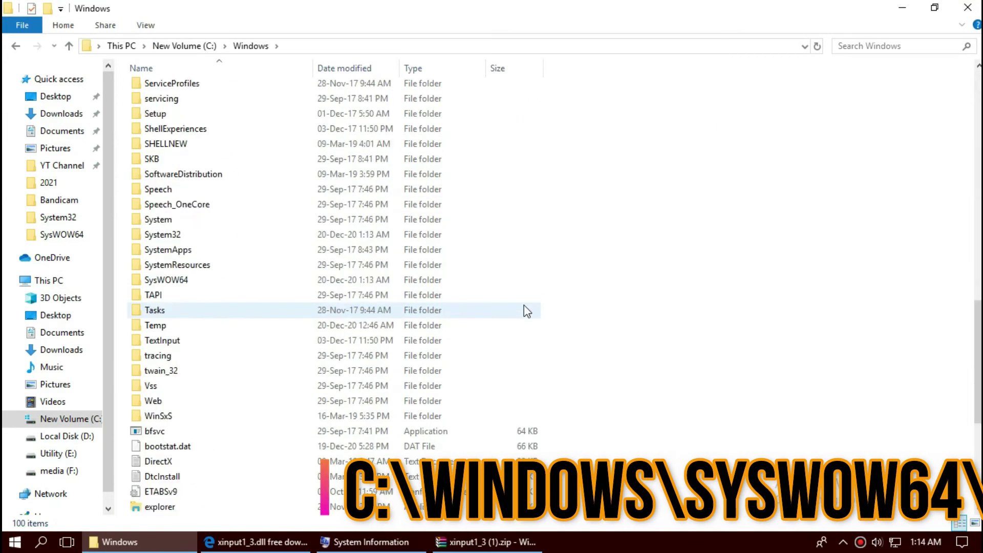
pyautogui.doubleClick(205, 281)
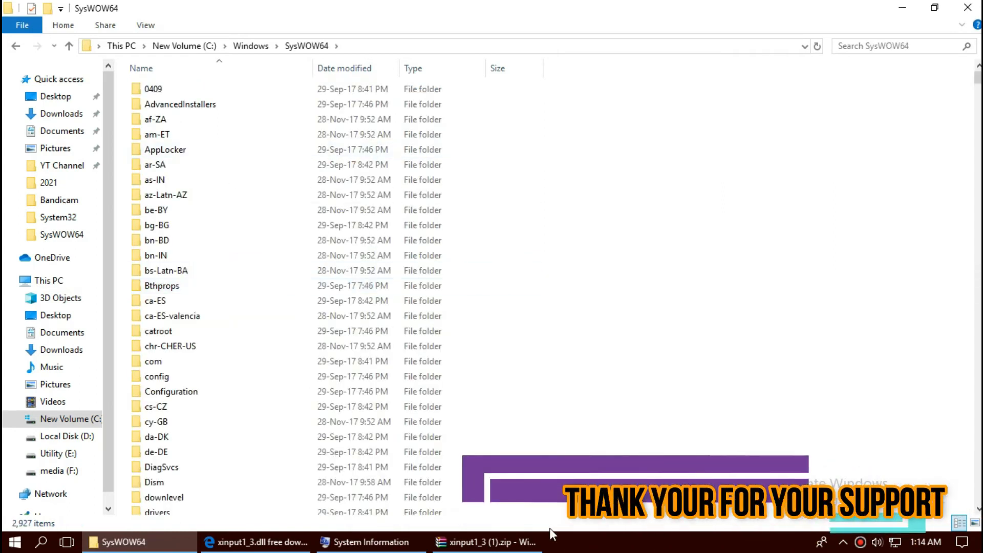
# Drag xinput1_3.dll from WinRAR into SysWOW64, replacing with admin permission, then search for xinput1_3
pyautogui.click(510, 543)
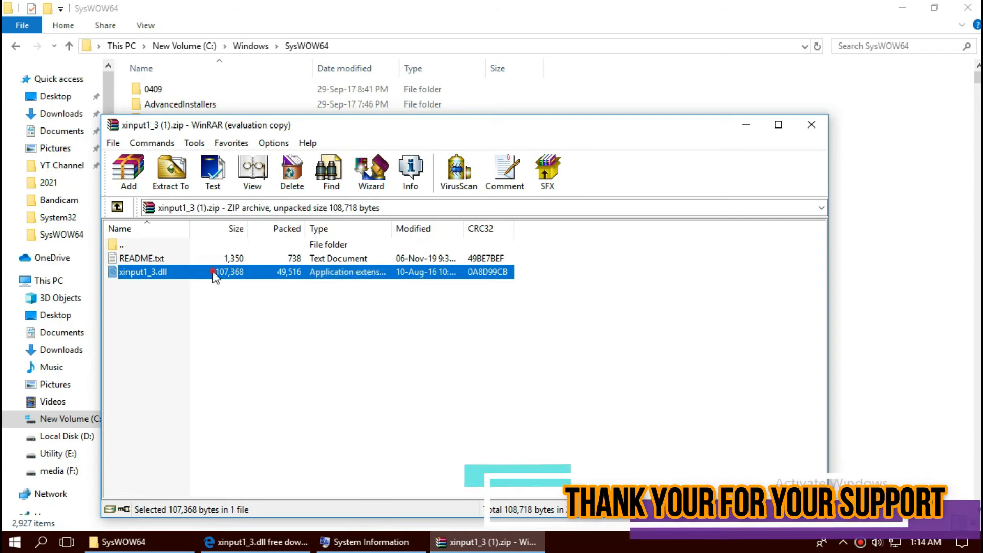
pyautogui.moveTo(217, 275); pyautogui.dragTo(914, 246)
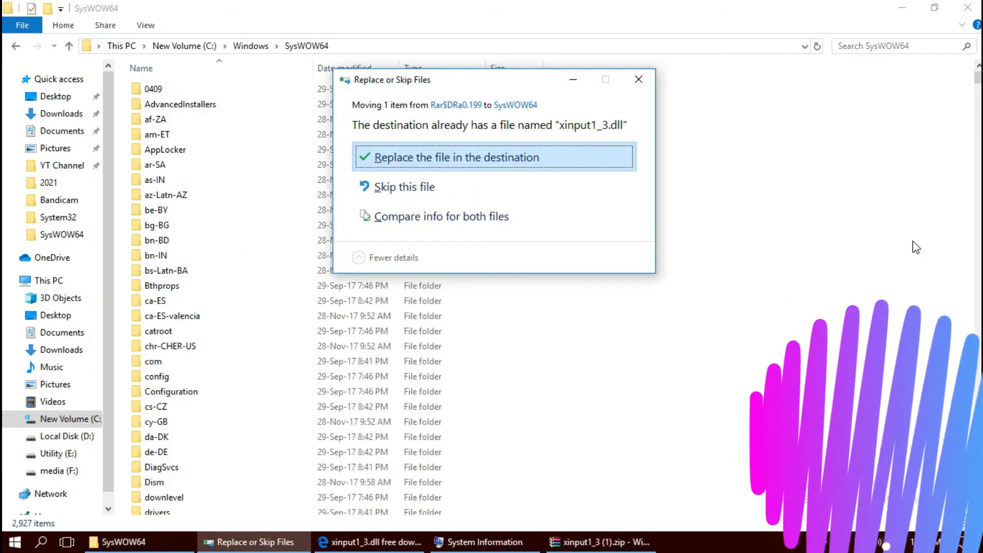
pyautogui.click(488, 161)
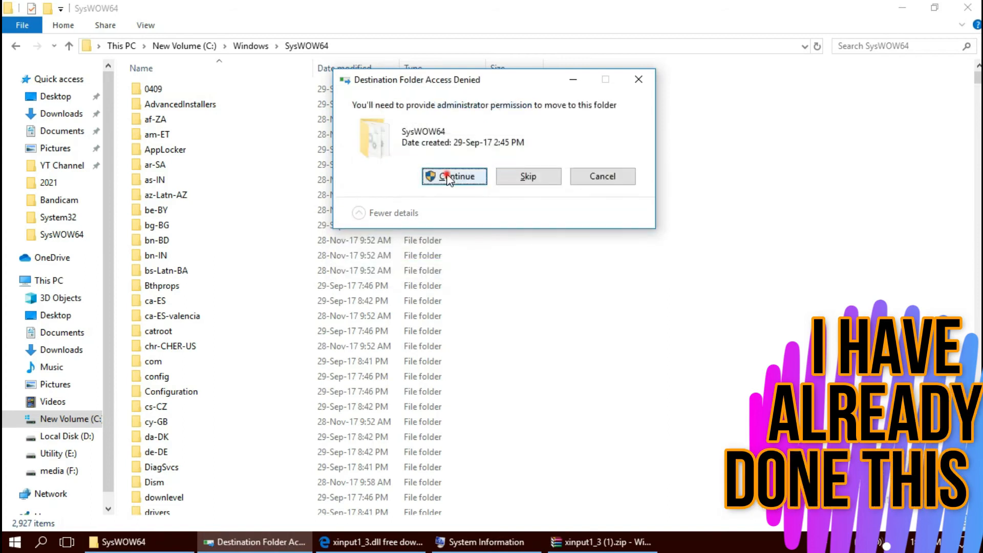
pyautogui.click(454, 176)
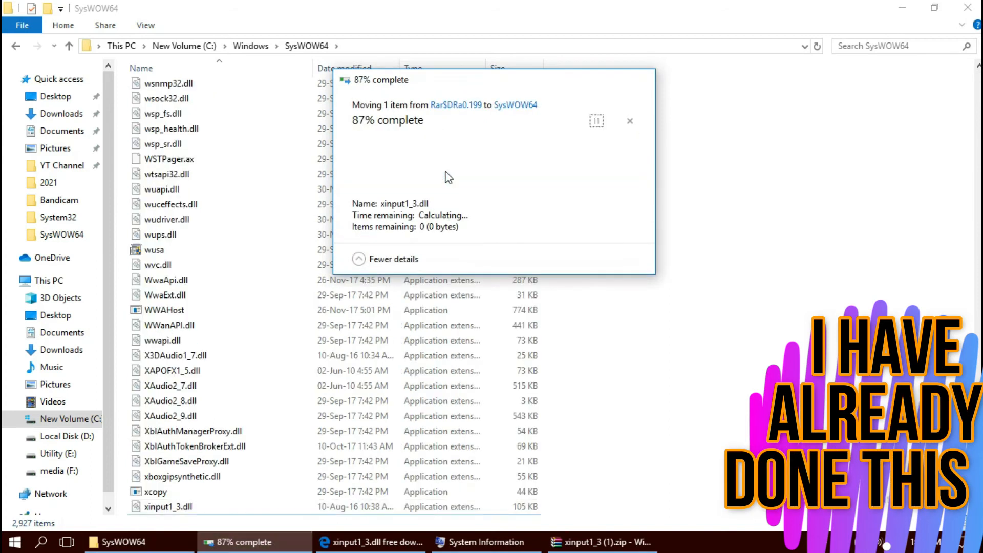
pyautogui.click(892, 47)
pyautogui.click(869, 63)
pyautogui.write('xinput1_3')
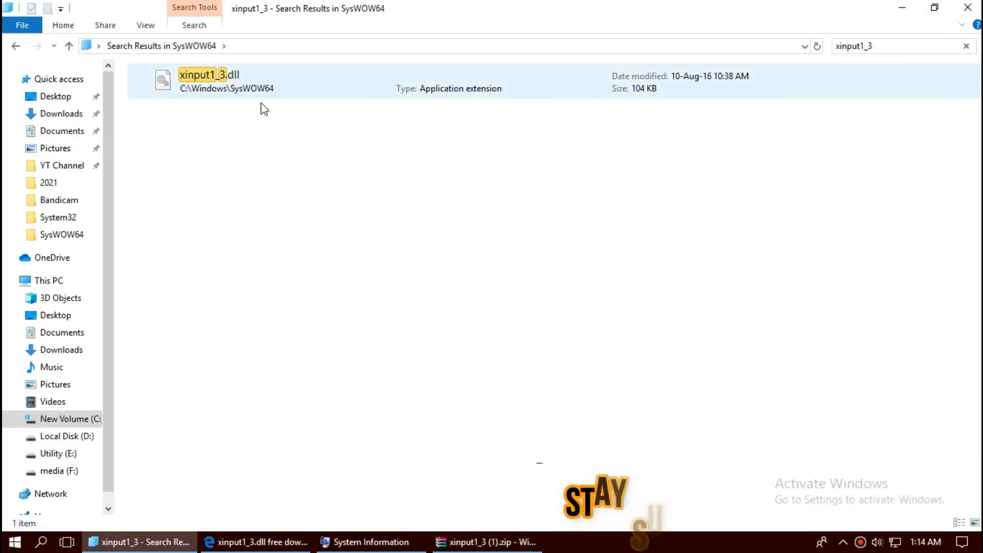
# Close the search window and show the Start menu's Sleep/Shut down/Restart power options
pyautogui.click(974, 7)
pyautogui.click(7, 547)
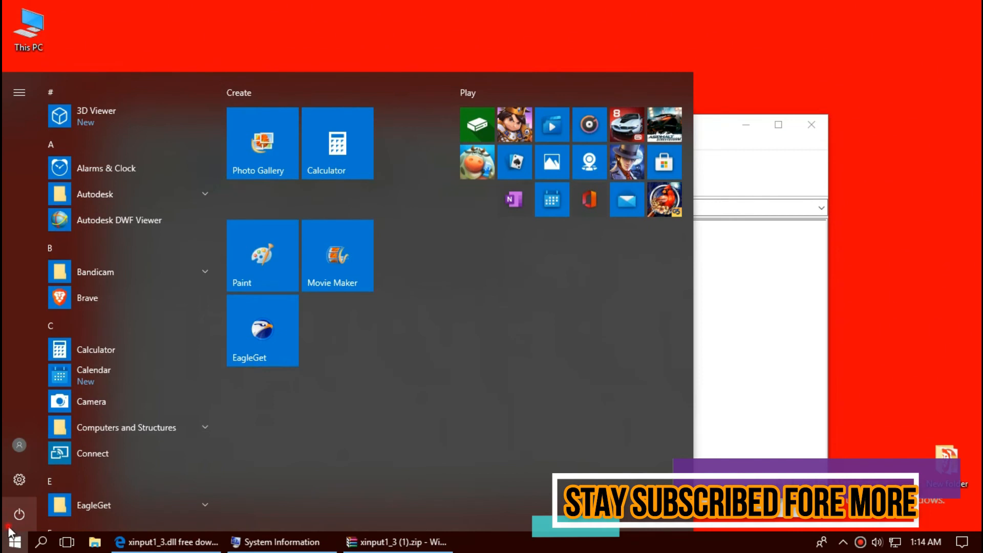
pyautogui.click(20, 514)
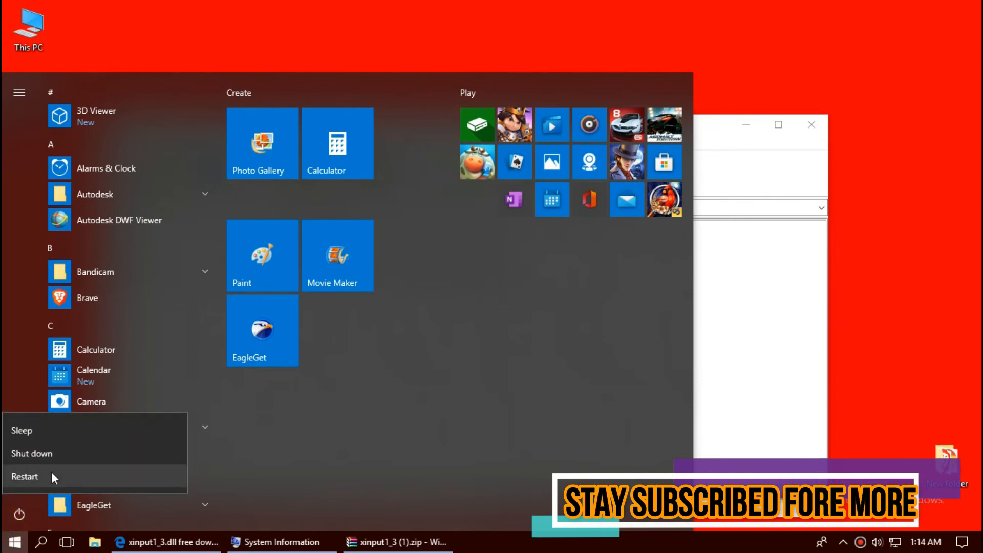